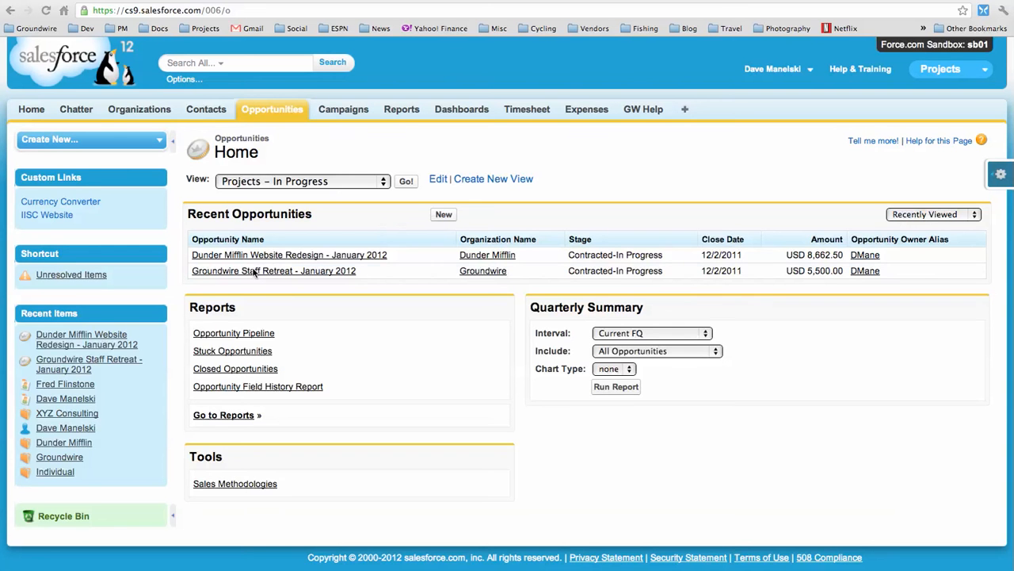
- Open the Groundwire Staff Retreat - January 2012 opportunity and examine its timeline, budget, projections, actuals and revenue sections
left_click(254, 272)
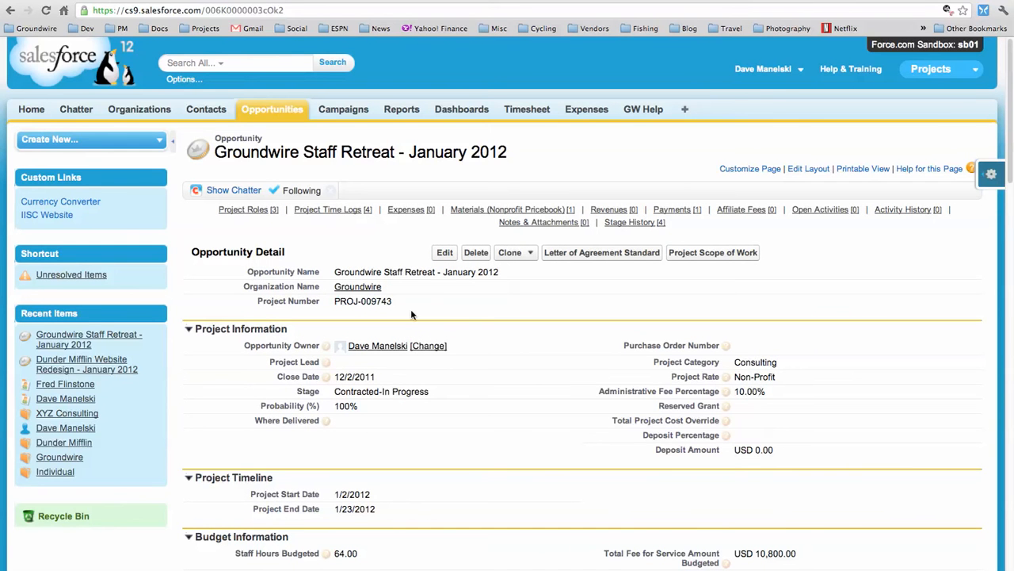
scroll(411, 314, "down", 5)
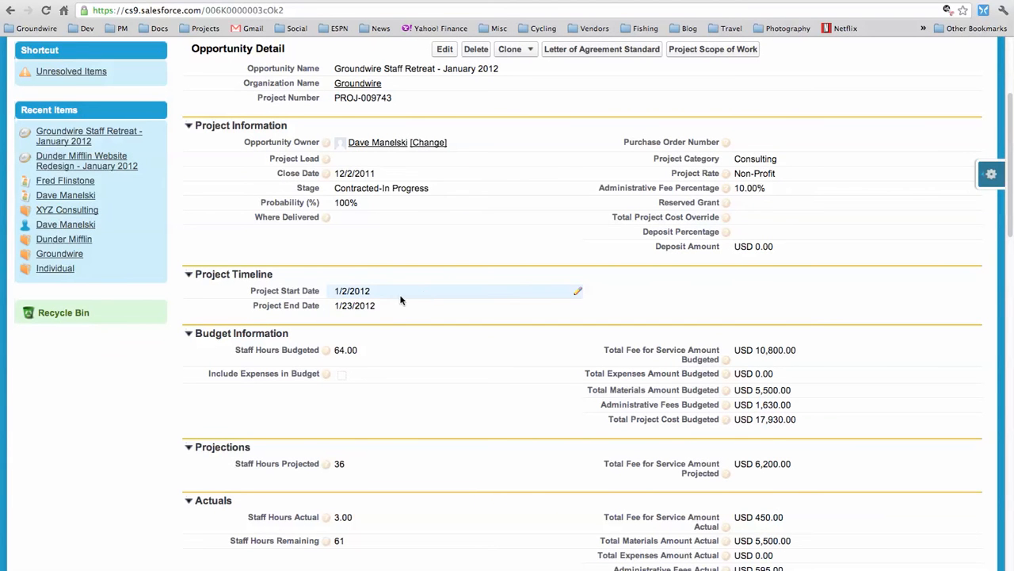
scroll(443, 374, "down", 5)
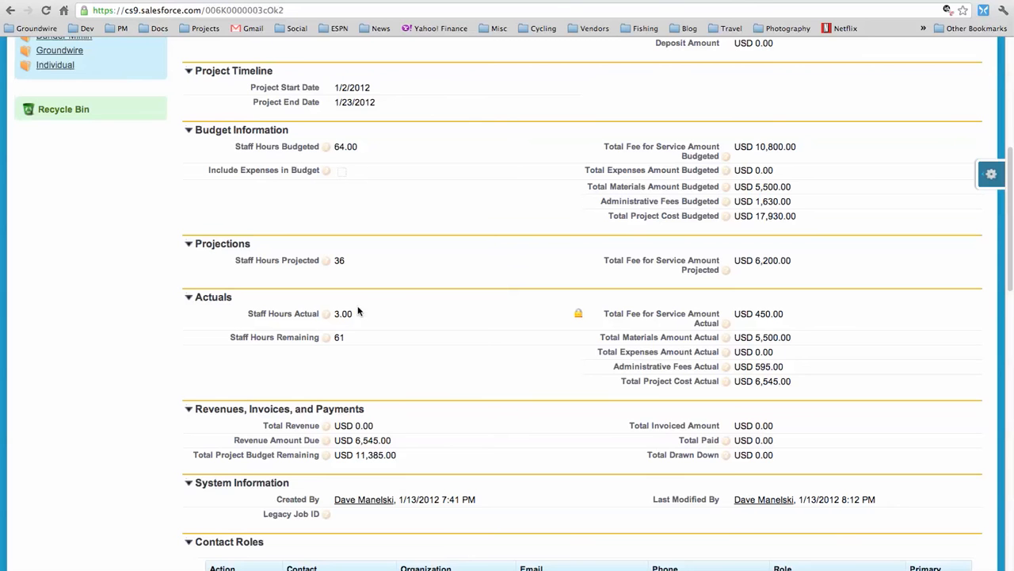
scroll(369, 325, "down", 3)
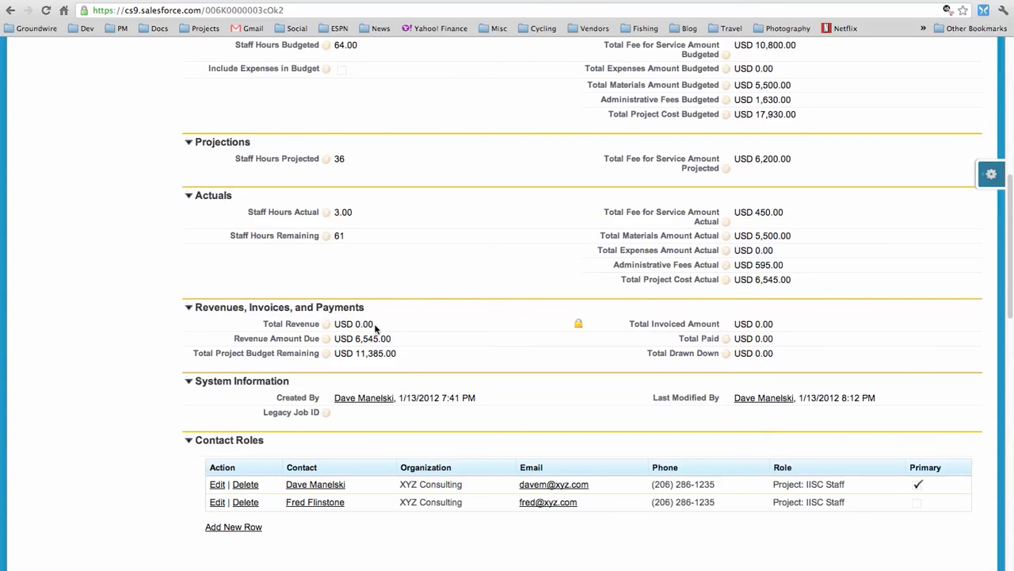
scroll(514, 310, "up", 3)
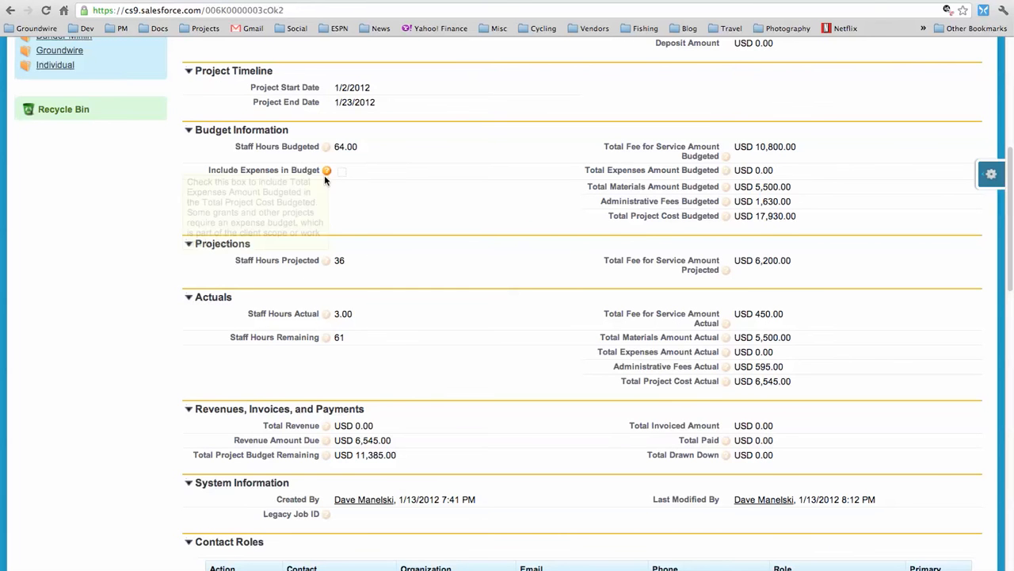
- Examine the opportunity's related lists, covering project roles, time logs, expenses, materials, revenues and payments
scroll(343, 220, "down", 12)
scroll(343, 221, "down", 6)
scroll(342, 221, "down", 3)
scroll(340, 220, "up", 3)
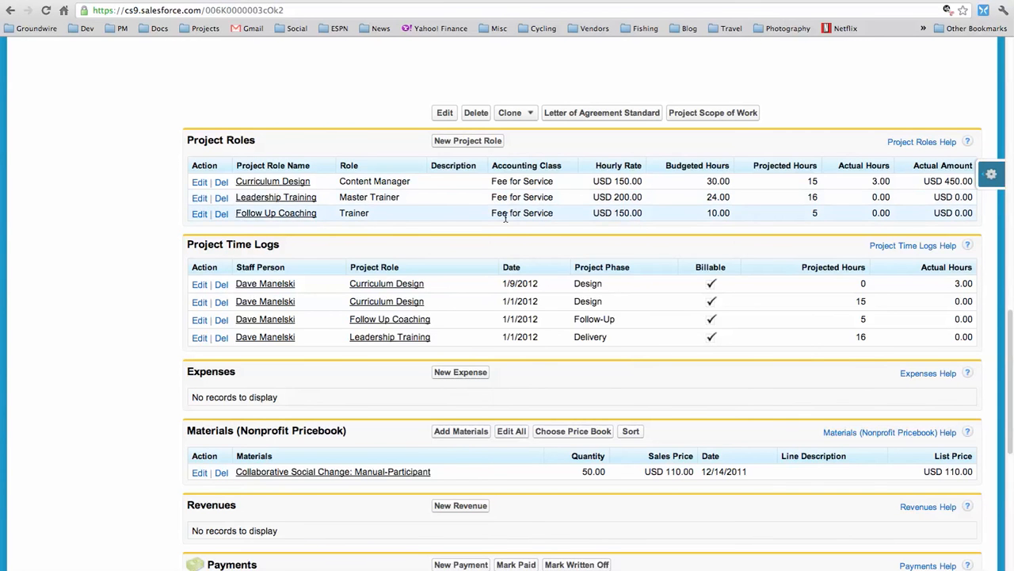
scroll(284, 118, "down", 3)
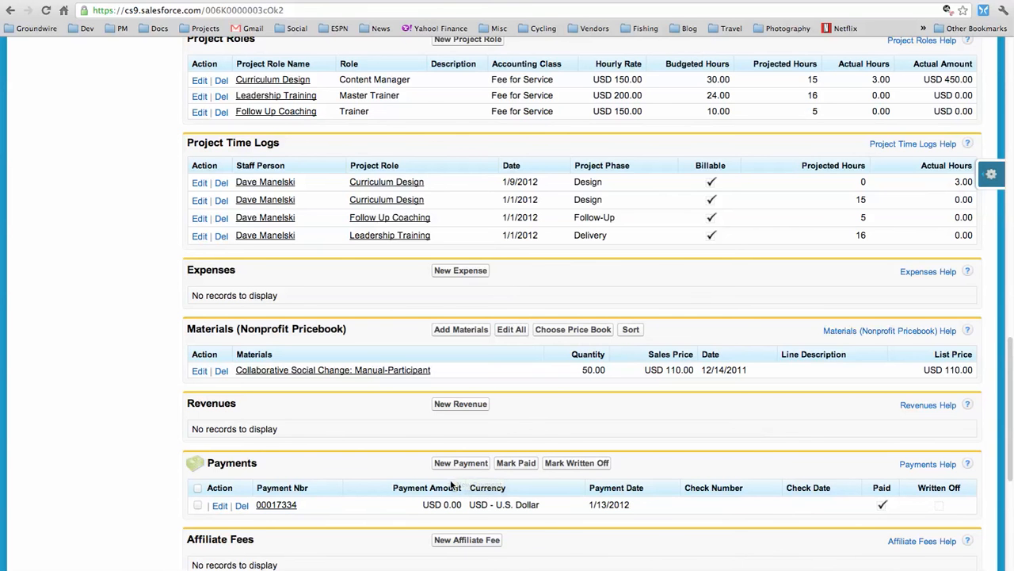
scroll(327, 479, "down", 2)
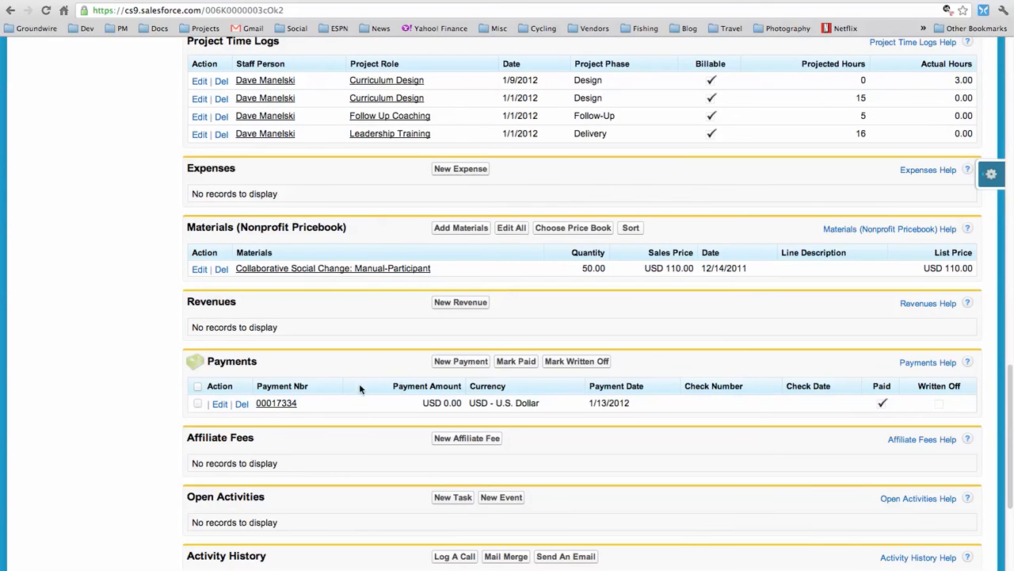
scroll(356, 402, "up", 20)
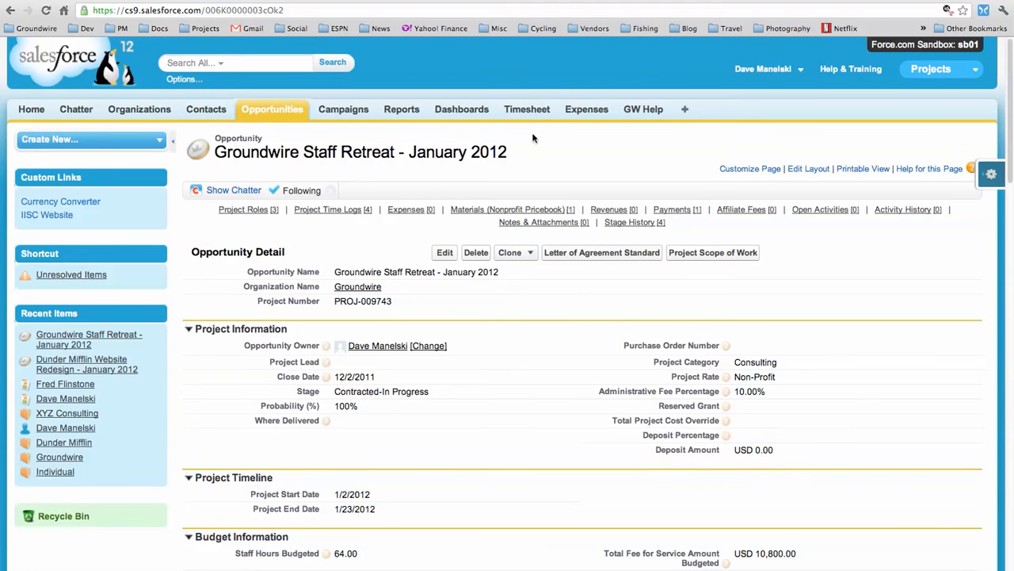
scroll(530, 115, "down", 15)
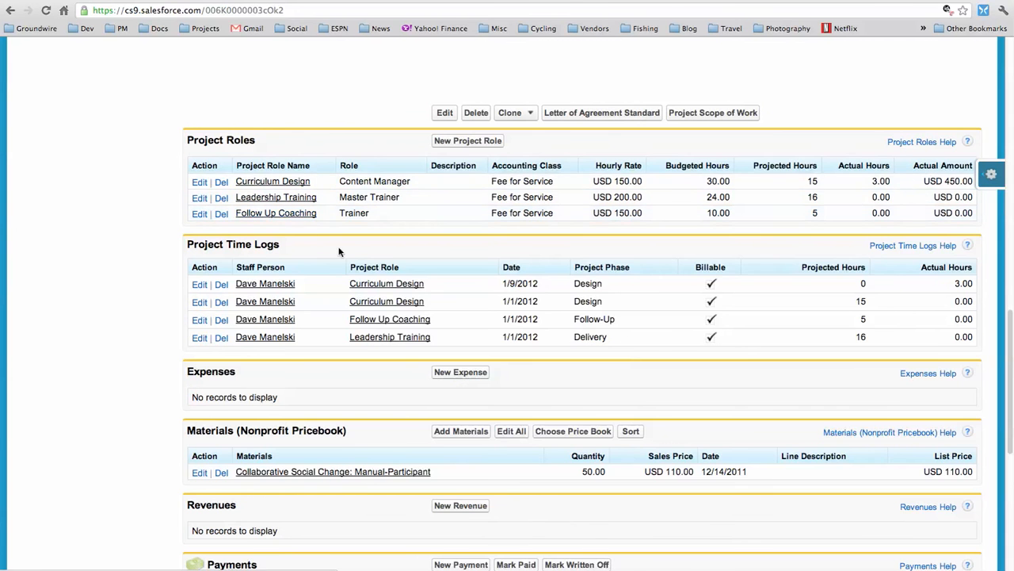
scroll(347, 251, "up", 15)
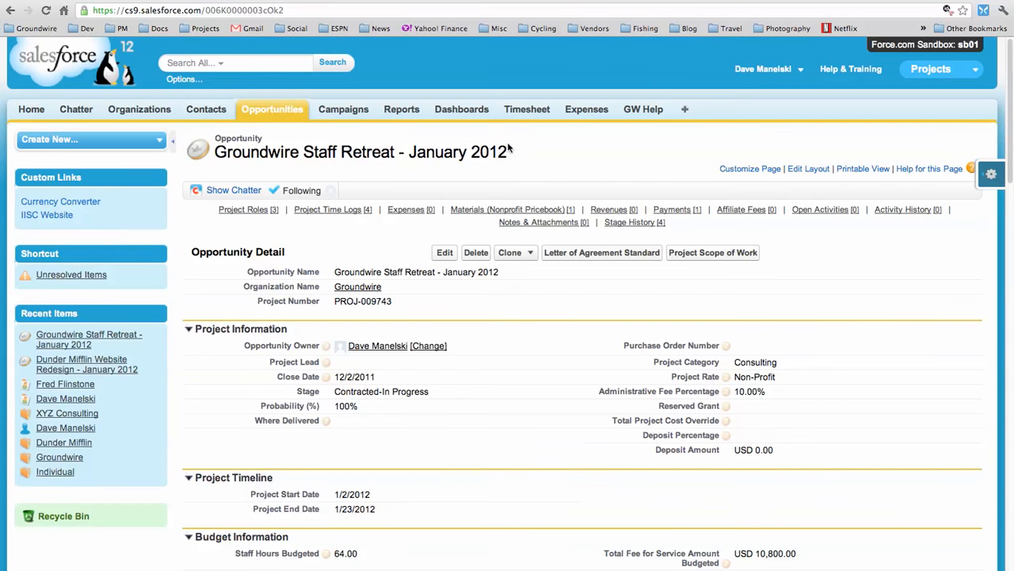
- Start an actual-time entry in the timesheet for organization Groundwire, project Groundwire Staff Retreat - January 2012, role Follow Up Coaching
left_click(527, 110)
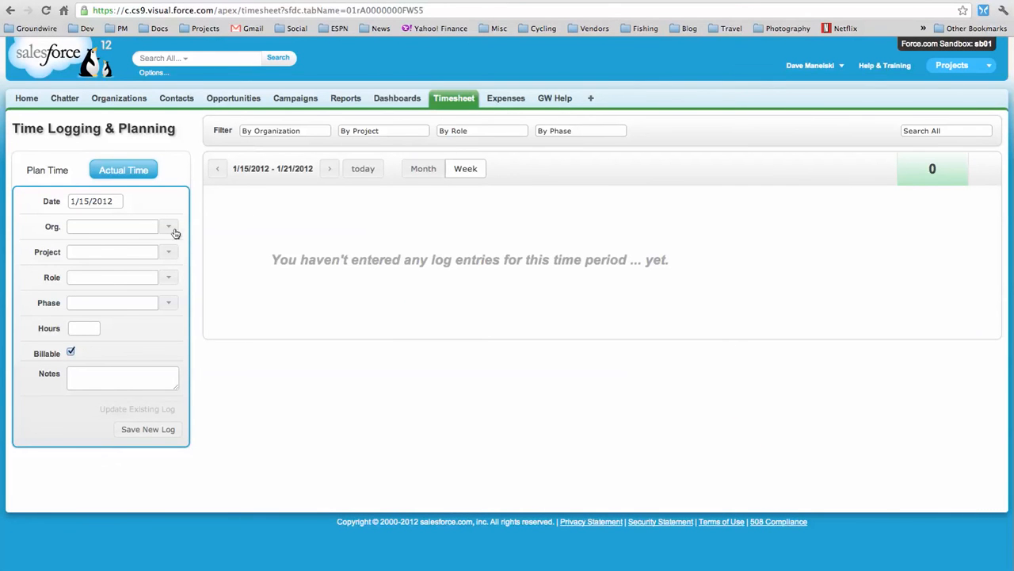
left_click(134, 226)
type("grou")
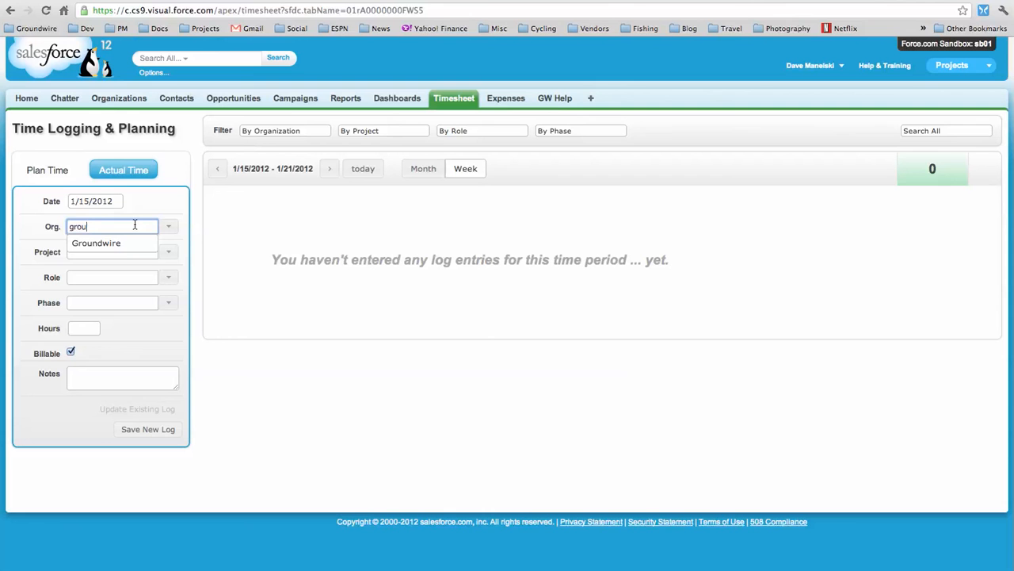
key("Down")
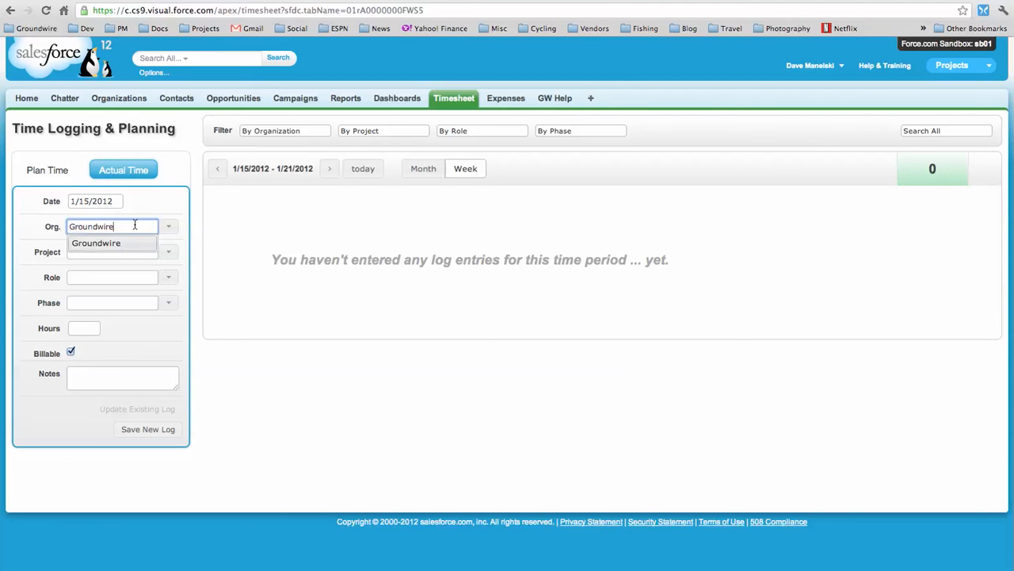
key("Tab")
key("Down")
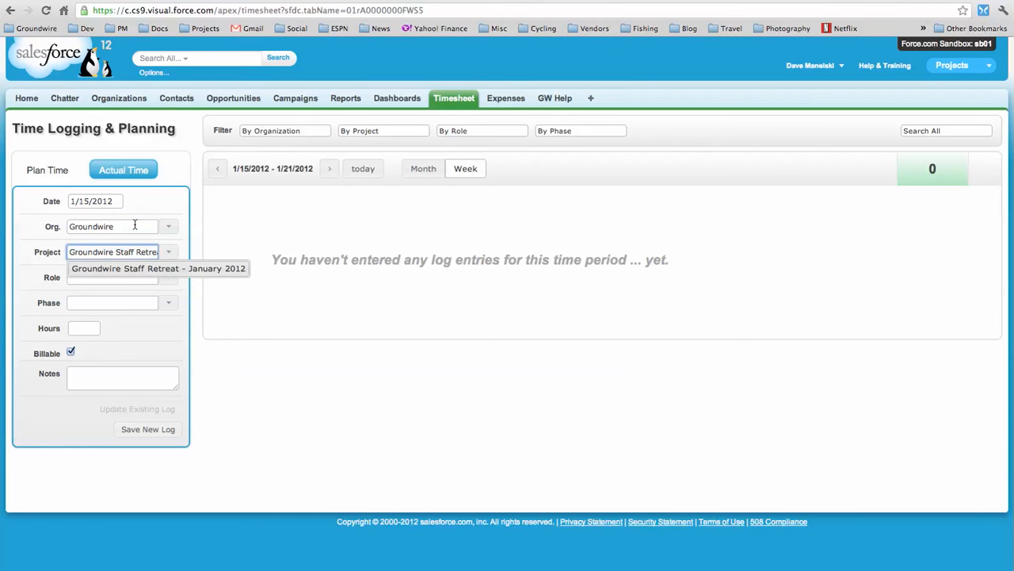
key("Tab")
key("Down")
key("Down")
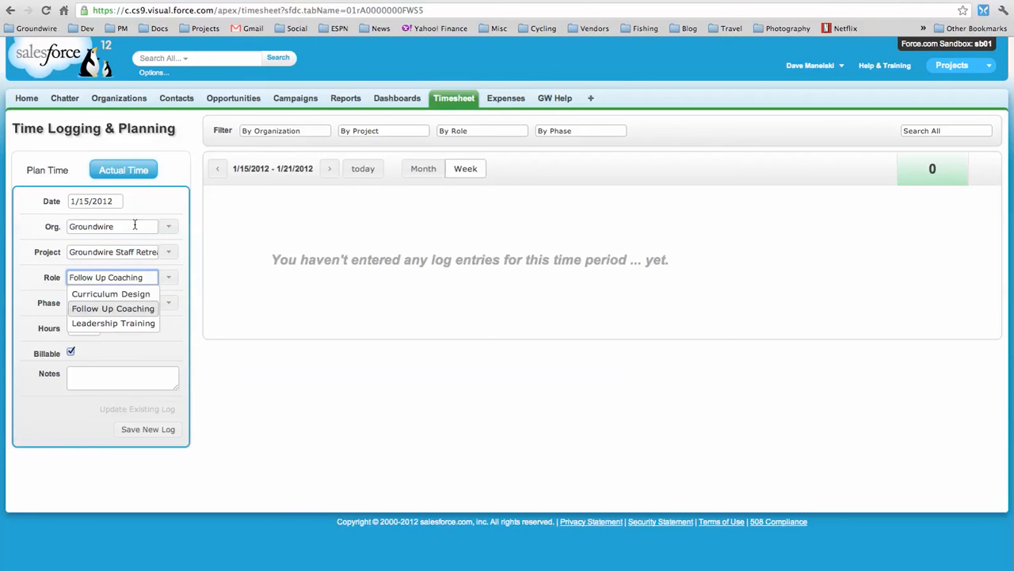
key("Tab")
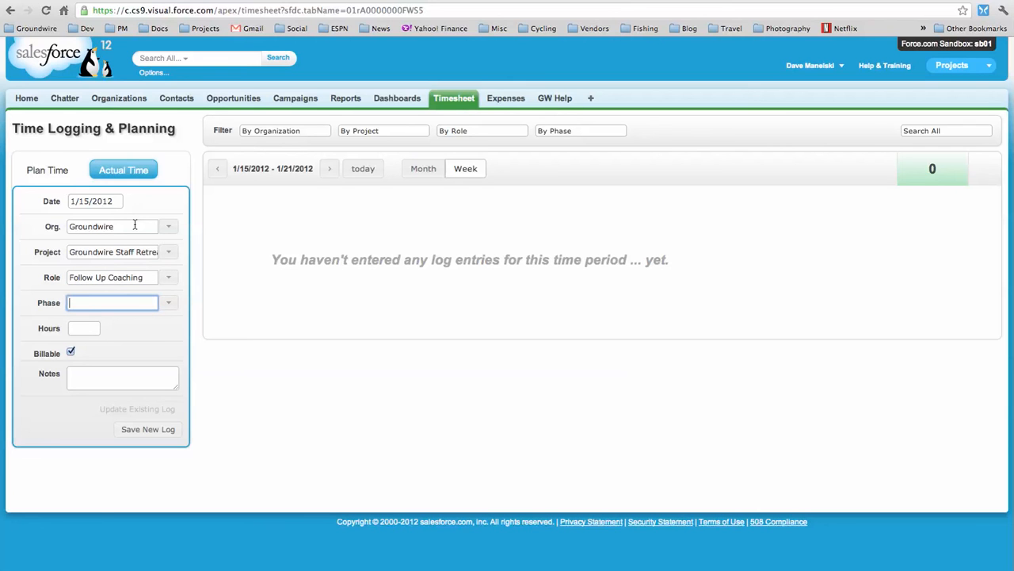
- Set the entry's phase to Delivery, hours to 2 and notes to "Did some work", and save it as a new log
left_click(168, 305)
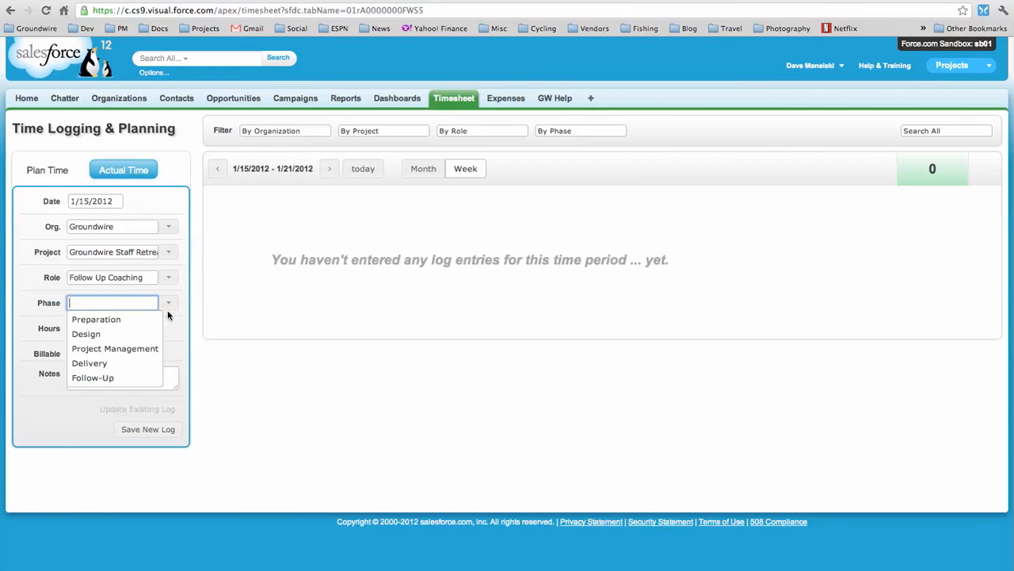
left_click(89, 363)
key("Tab")
type("2")
key("Tab")
key("Tab")
type("Did some work")
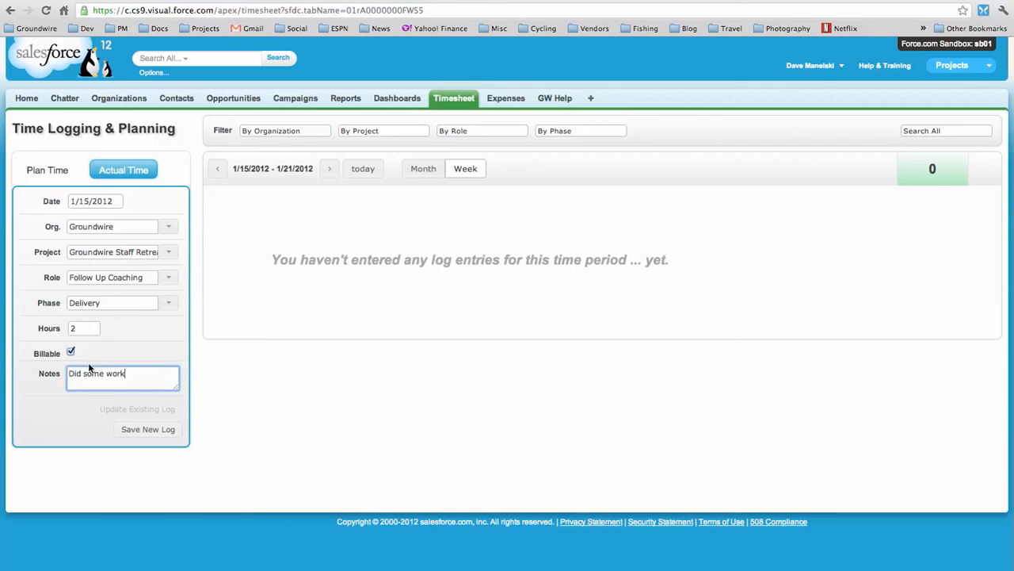
left_click(136, 431)
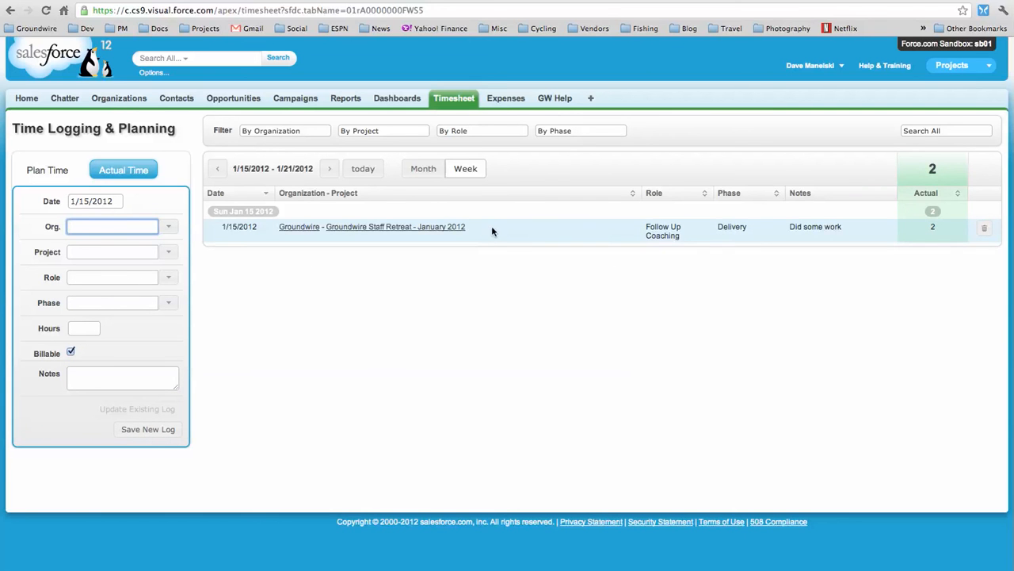
- Copy the 1/15/2012 Follow Up Coaching entry to a new log dated 1/16/2012
left_click(492, 229)
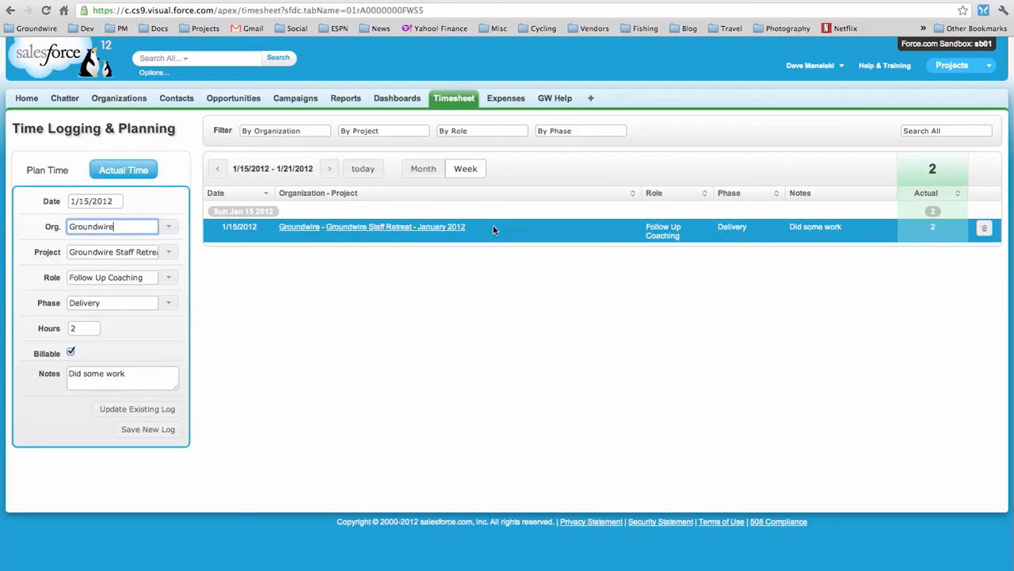
left_click(97, 201)
key("Delete")
type("6")
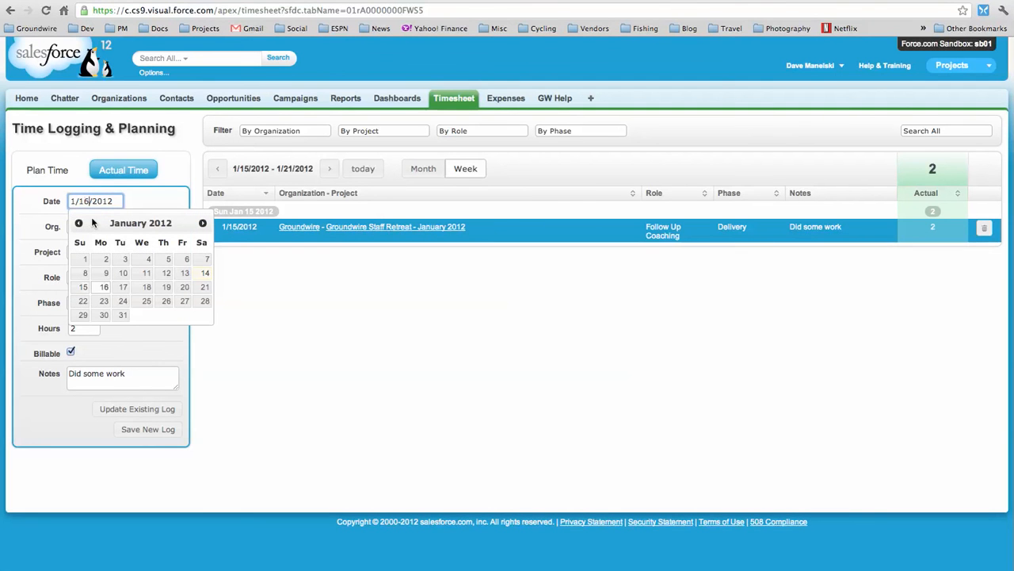
left_click(273, 435)
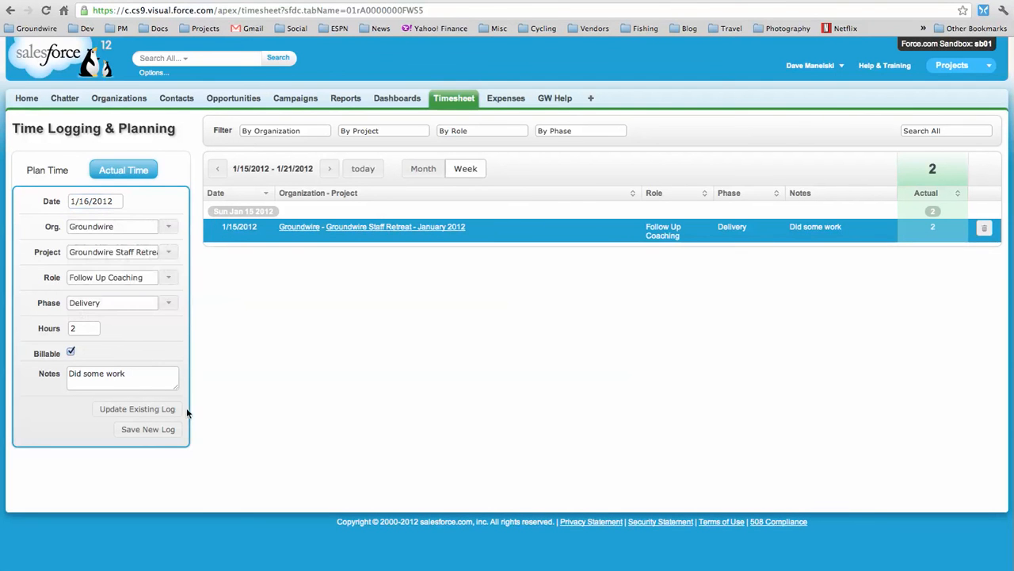
left_click(148, 428)
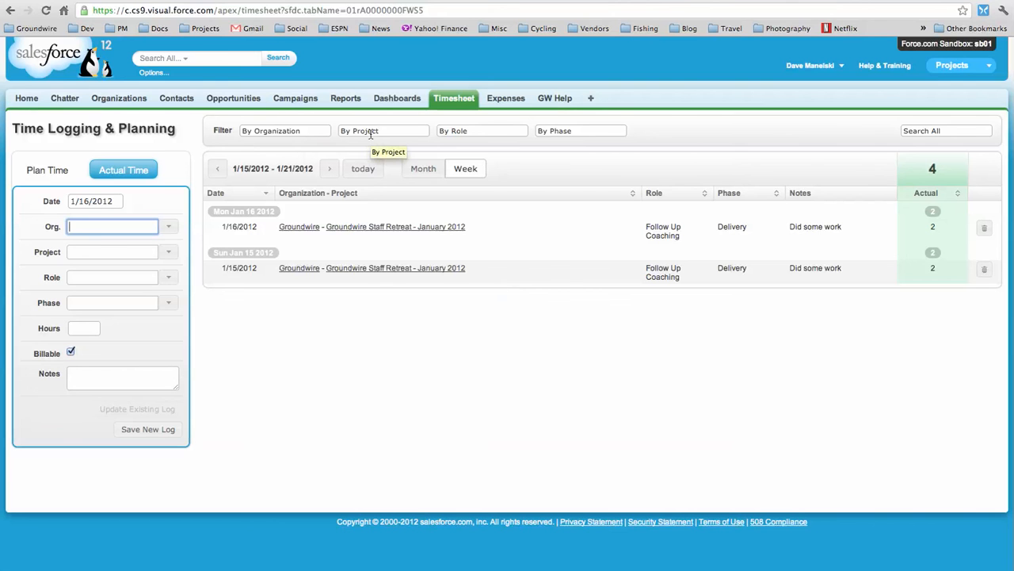
- View the whole month's logged time, and check the planned-time entries and available planning months before returning to actual time
left_click(424, 168)
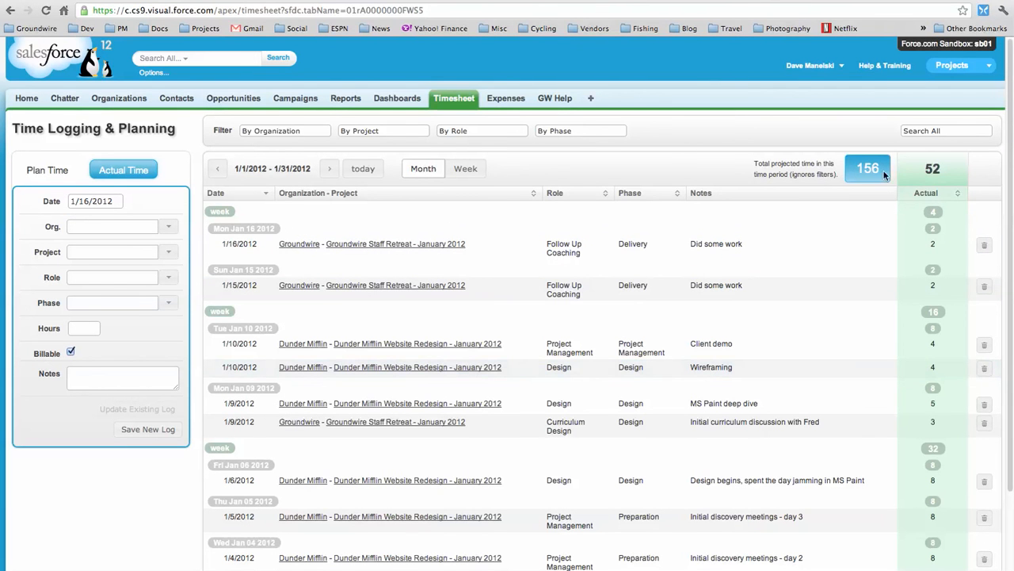
left_click(49, 171)
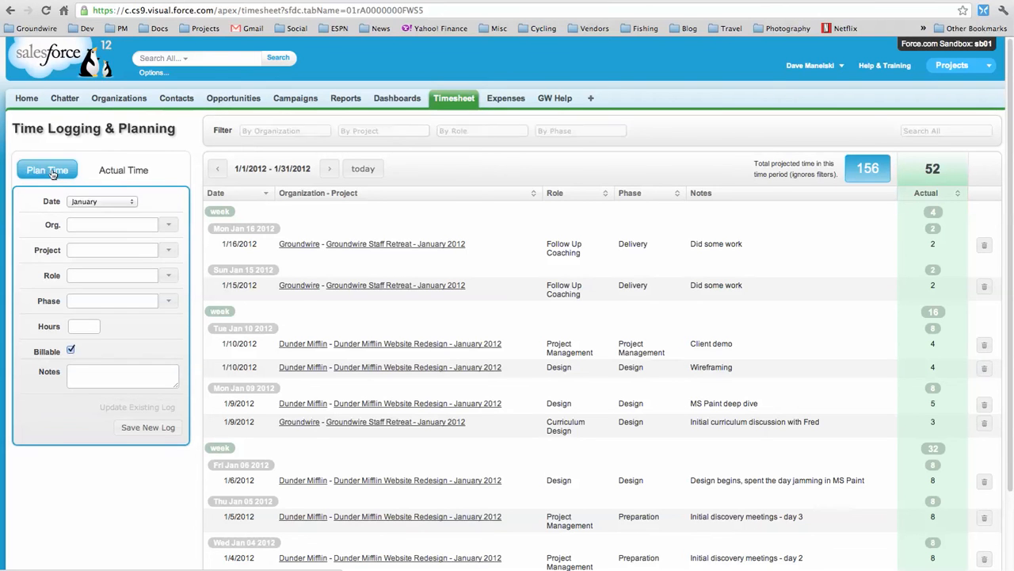
left_click(95, 202)
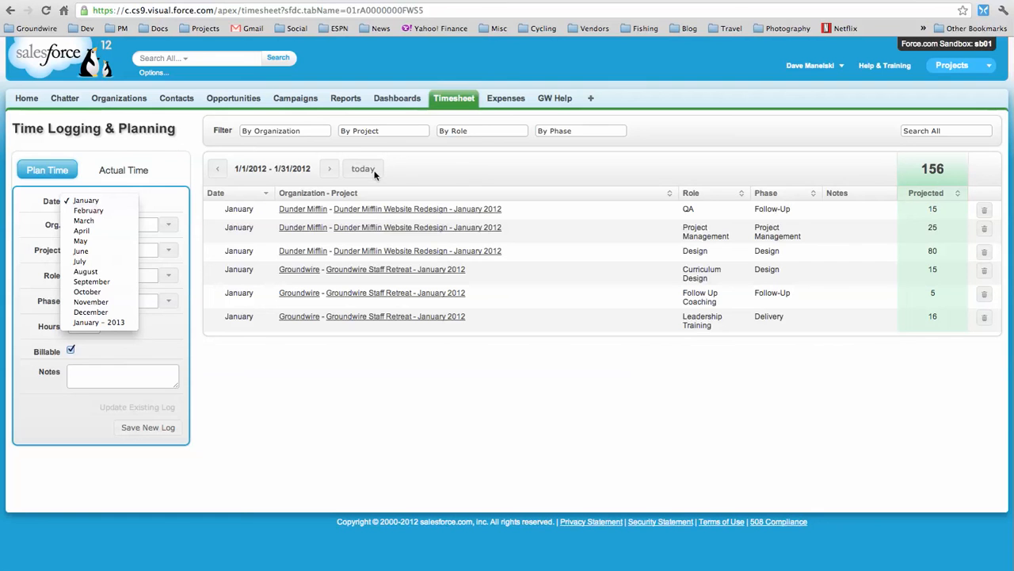
left_click(124, 174)
left_click(128, 172)
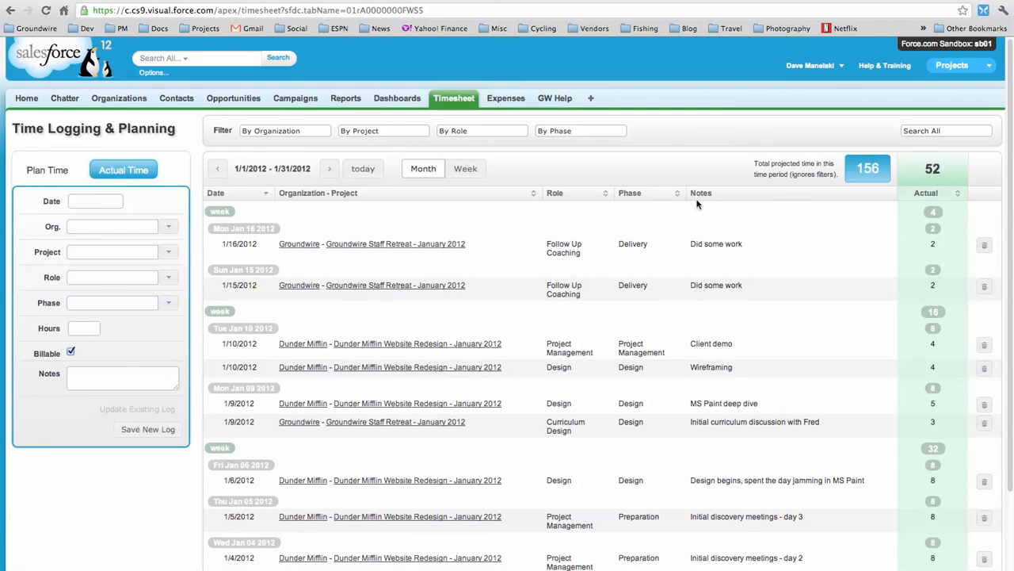
- Sort the month's time logs by organization and project, then by phase, and select the 1/16/2012 Follow Up Coaching entry
left_click(532, 193)
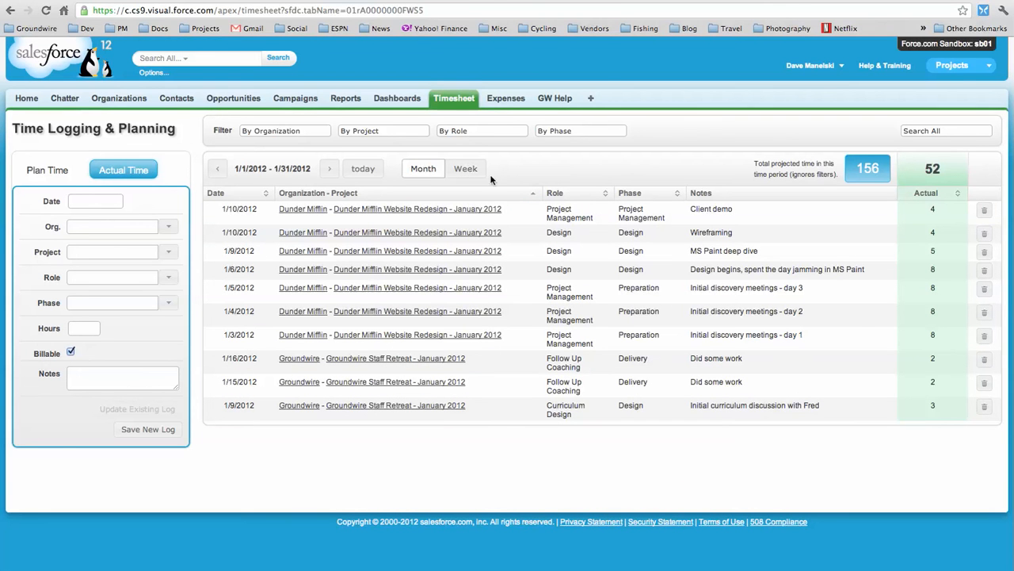
left_click(657, 195)
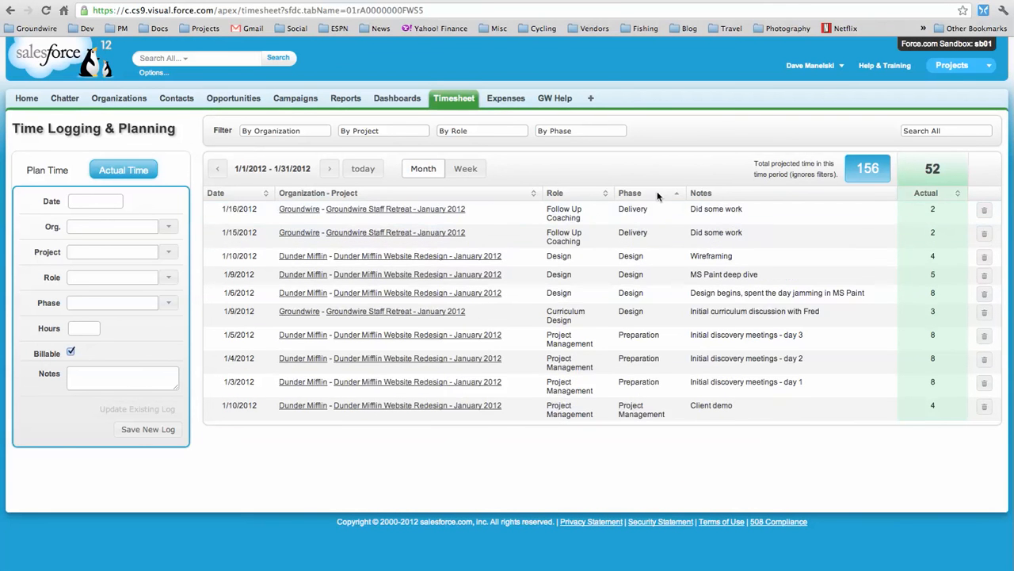
left_click(553, 131)
left_click(462, 215)
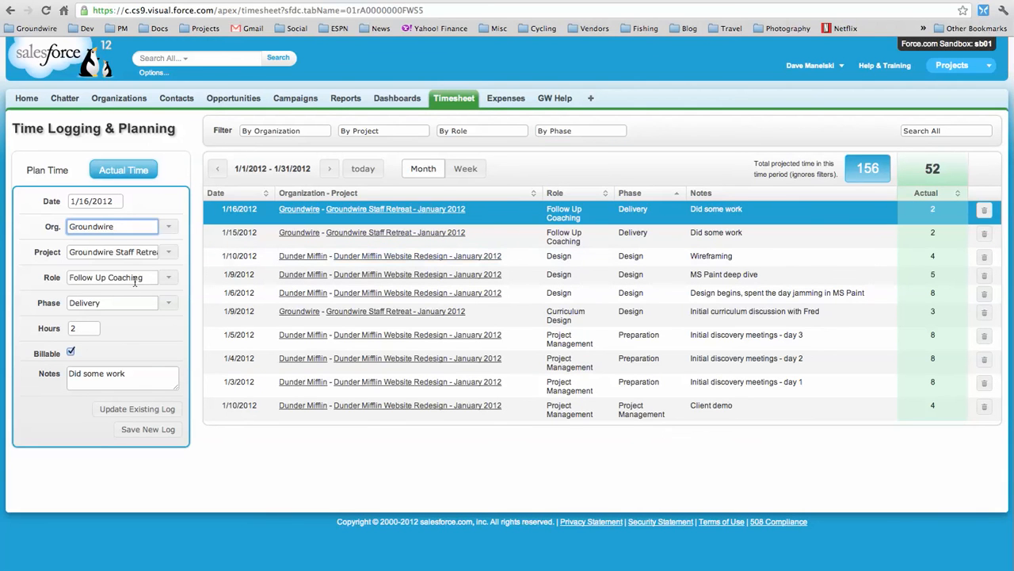